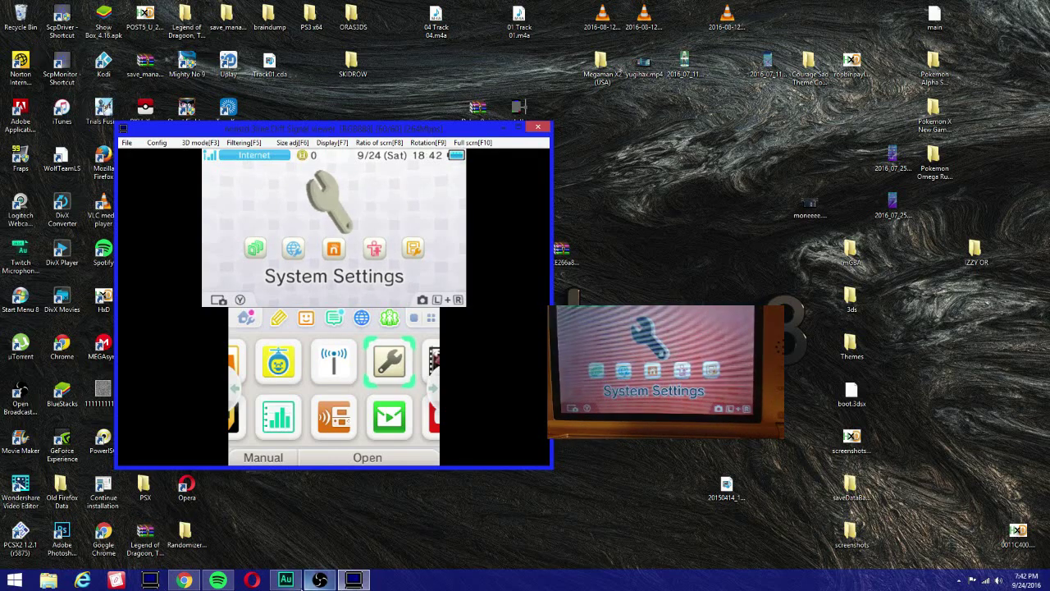
# Switch to Chrome and examine the Homebrew Launcher page's SD card preparation instructions, Otherapp/ropbin payload section, FAQ and list of supported games.
pyautogui.click(319, 580)
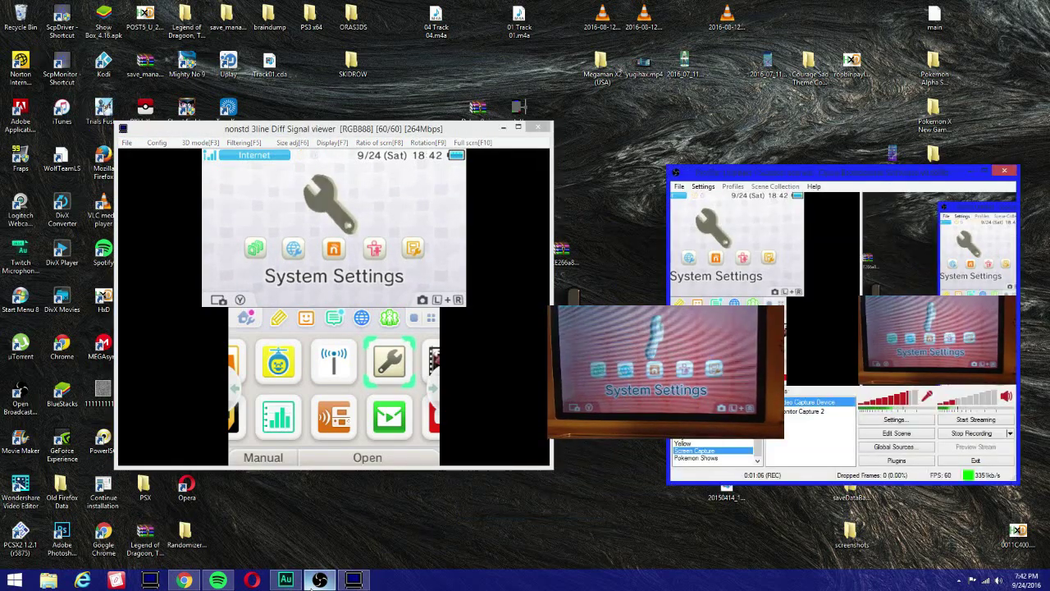
pyautogui.click(317, 581)
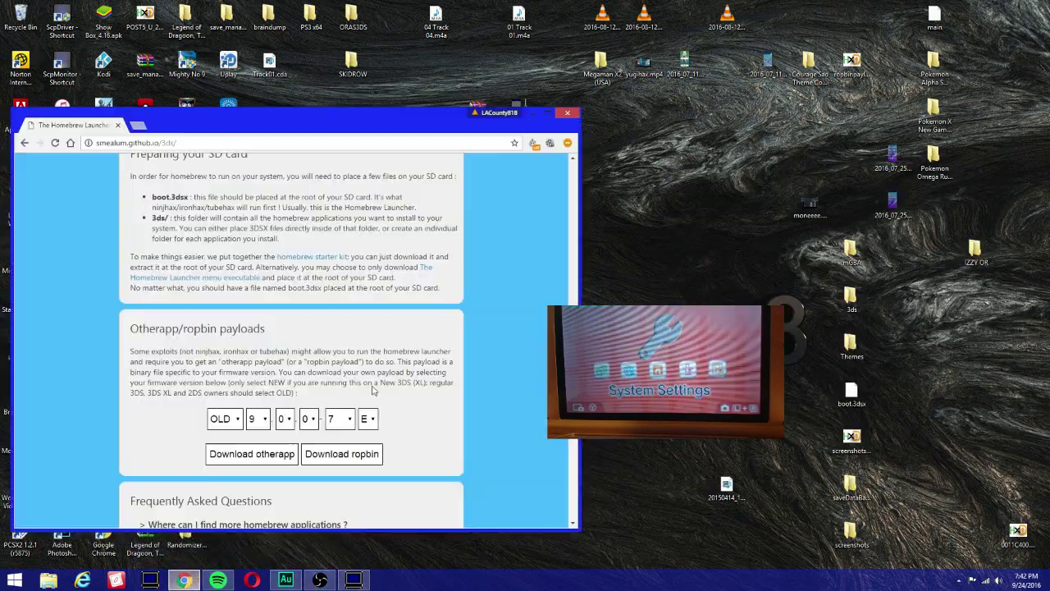
pyautogui.click(184, 580)
pyautogui.scroll(3, 388, 302)
pyautogui.scroll(-3, 386, 305)
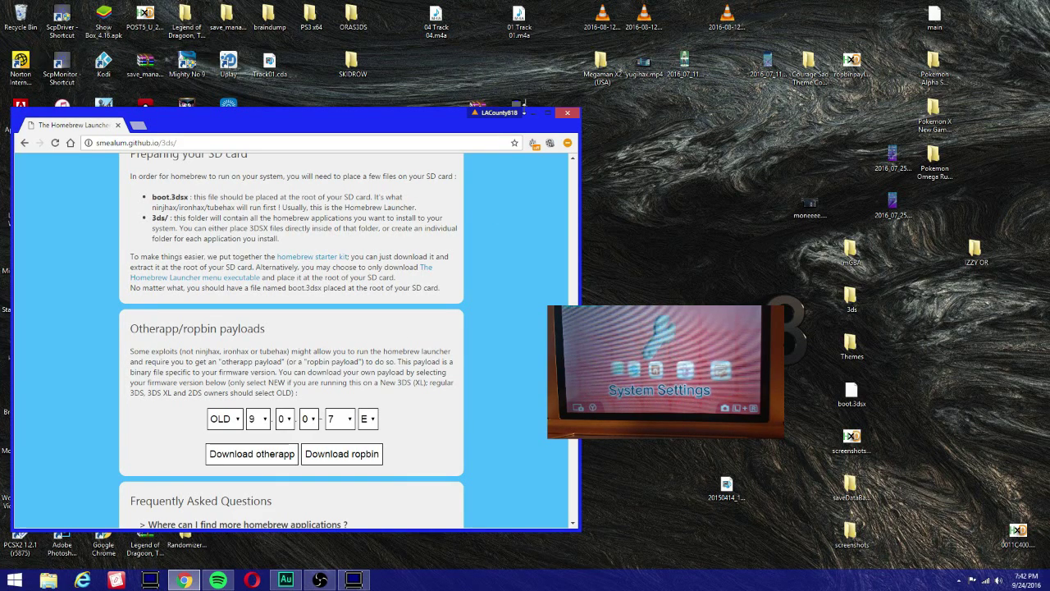
pyautogui.scroll(3, 482, 359)
pyautogui.scroll(3, 481, 353)
pyautogui.scroll(-6, 478, 374)
pyautogui.scroll(-2, 480, 379)
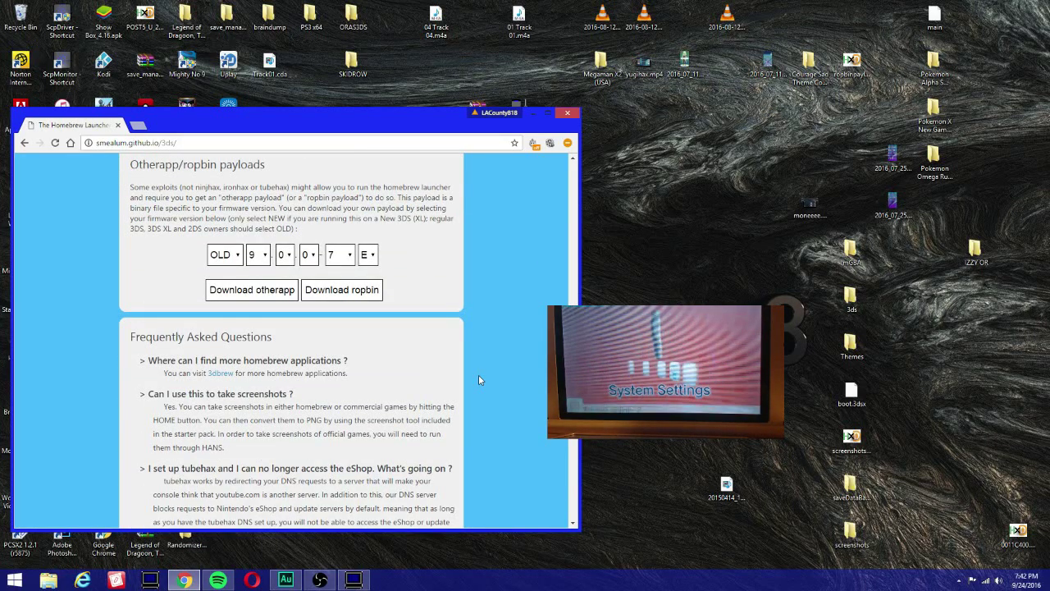
pyautogui.scroll(8, 478, 374)
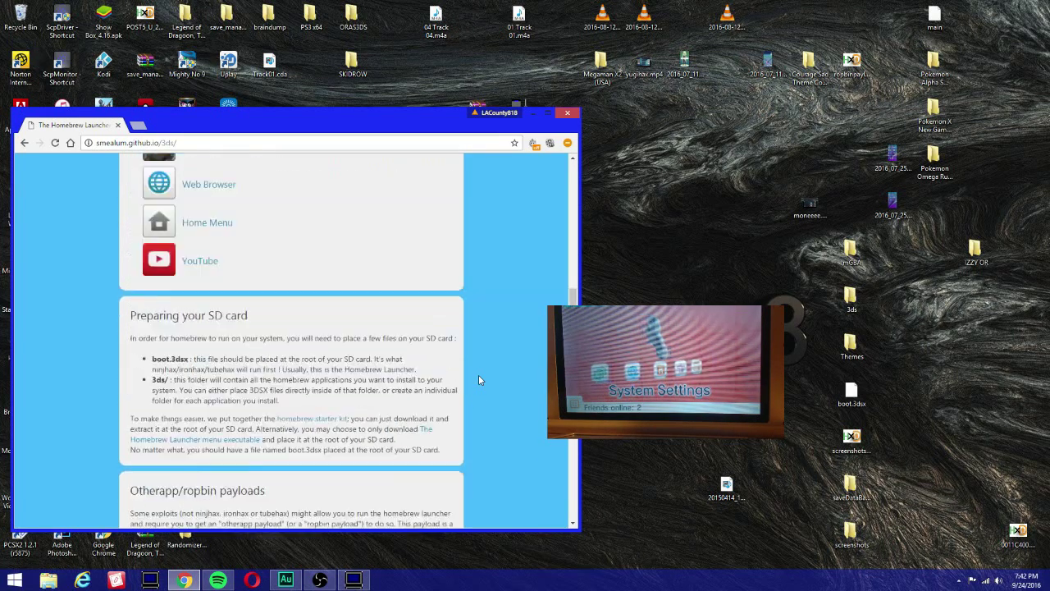
pyautogui.scroll(1, 480, 379)
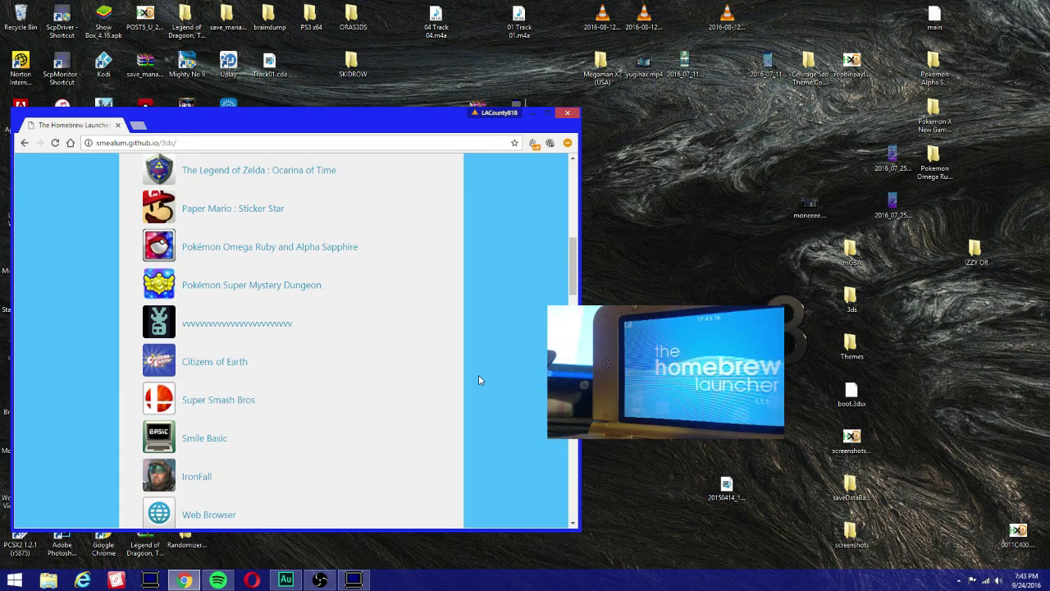
# Bring the 3DS capture viewer to the front, with System Settings selected on the console's home menu.
pyautogui.click(320, 580)
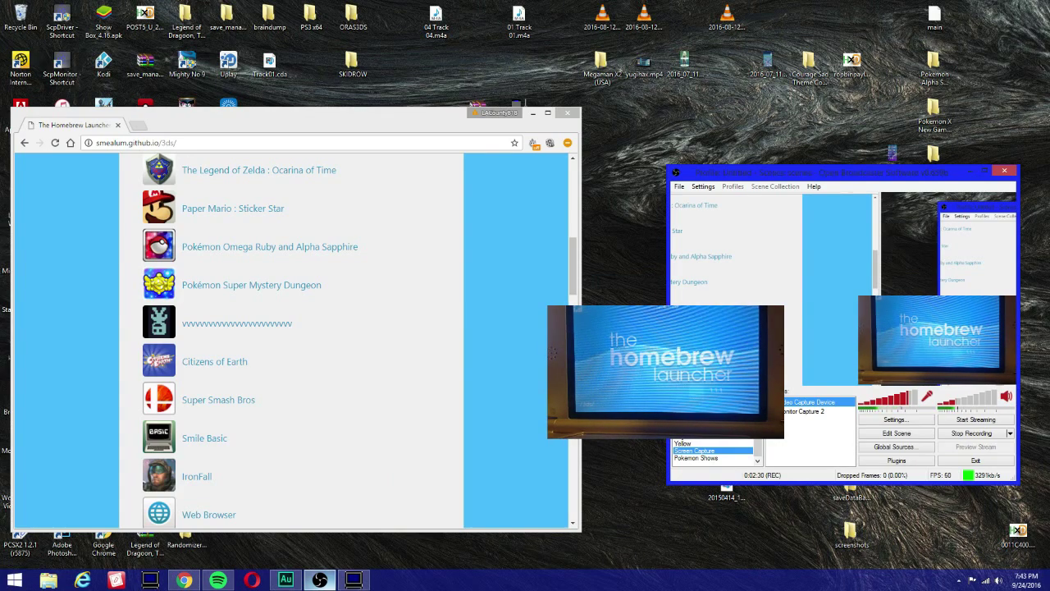
pyautogui.click(320, 580)
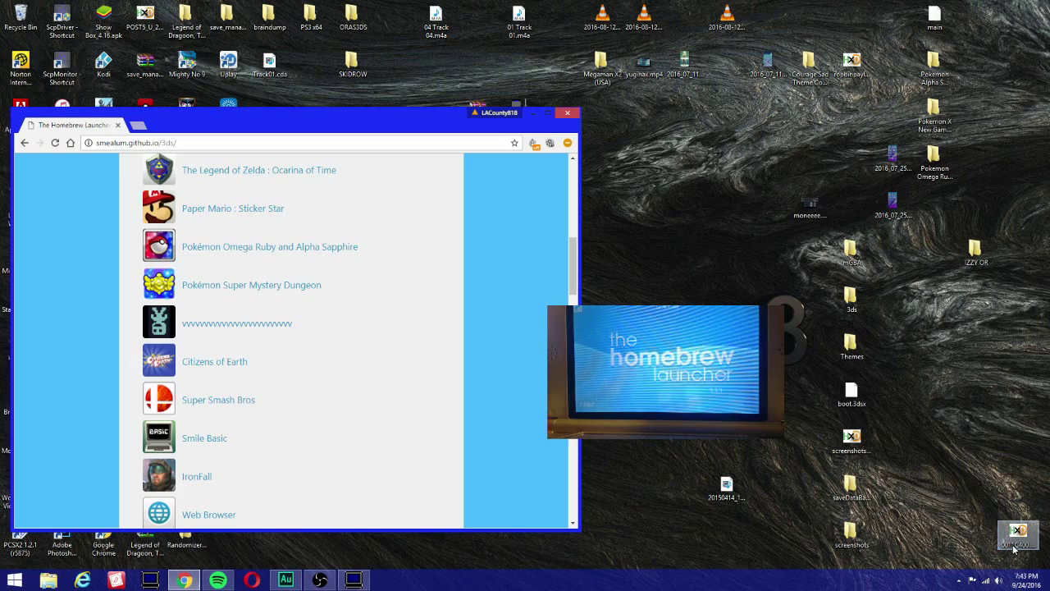
pyautogui.click(354, 580)
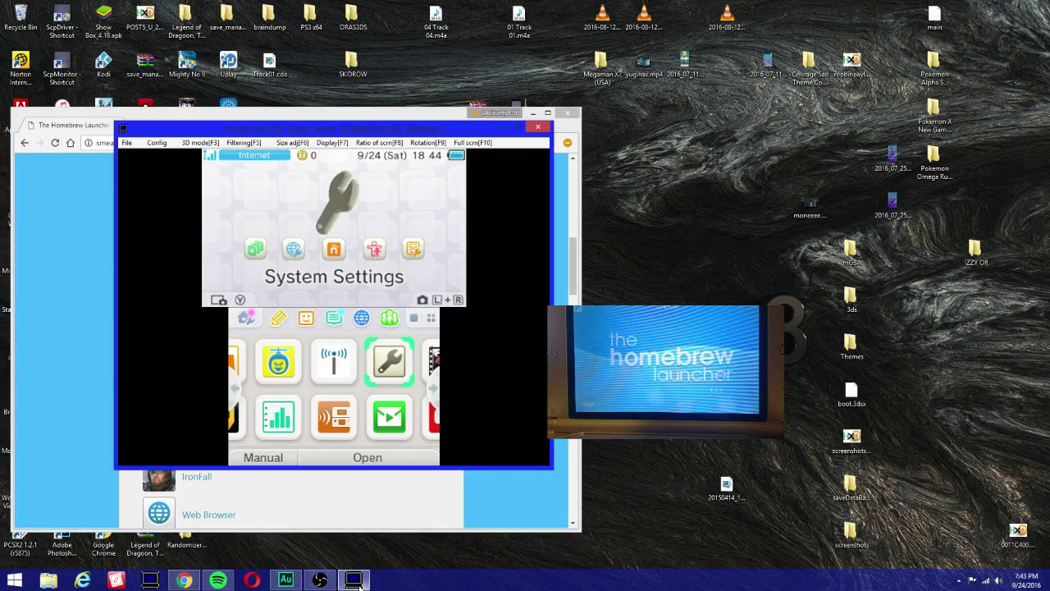
pyautogui.moveTo(378, 380); pyautogui.dragTo(352, 390)
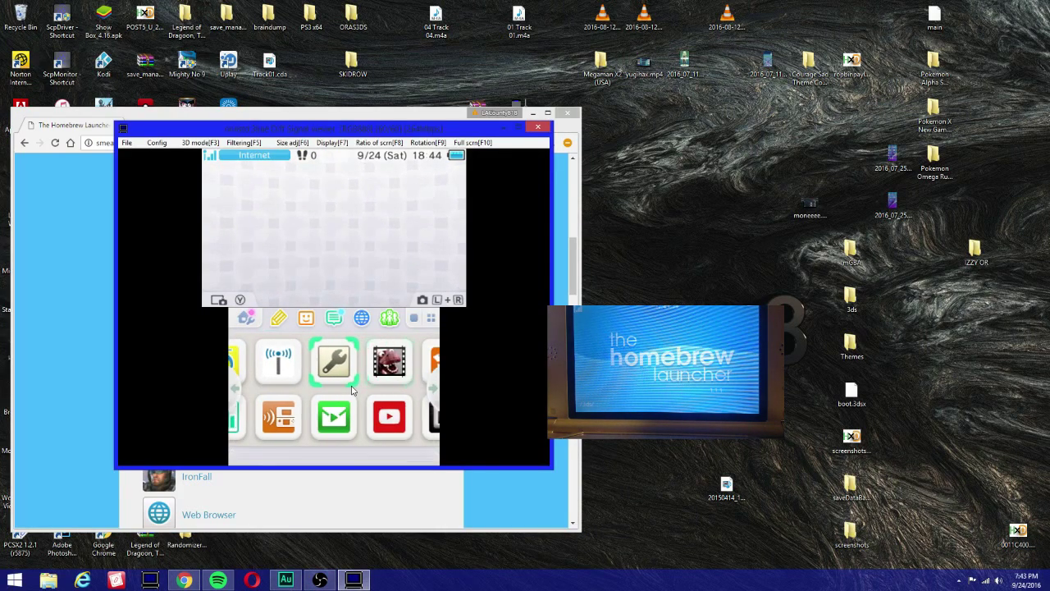
pyautogui.click(352, 391)
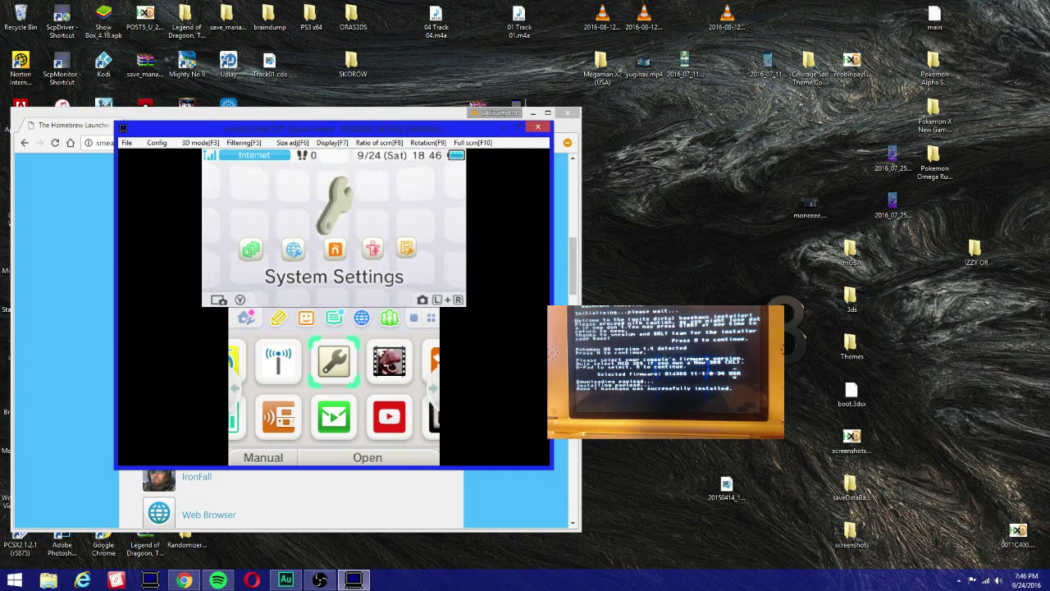
# Switch to the OBS window, turn off the Video Capture Device source and minimize OBS.
pyautogui.click(320, 580)
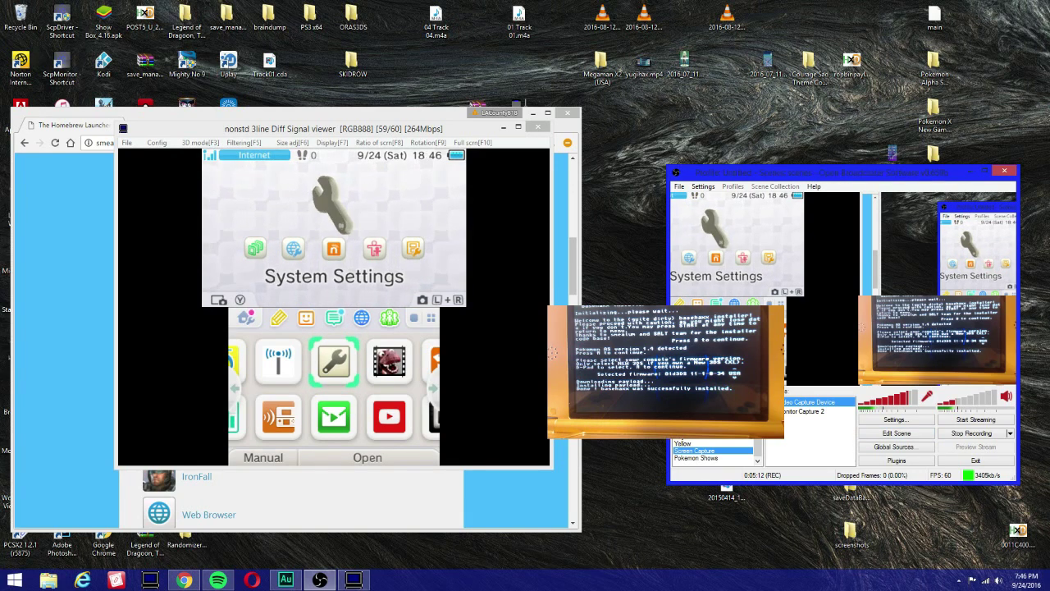
pyautogui.click(772, 402)
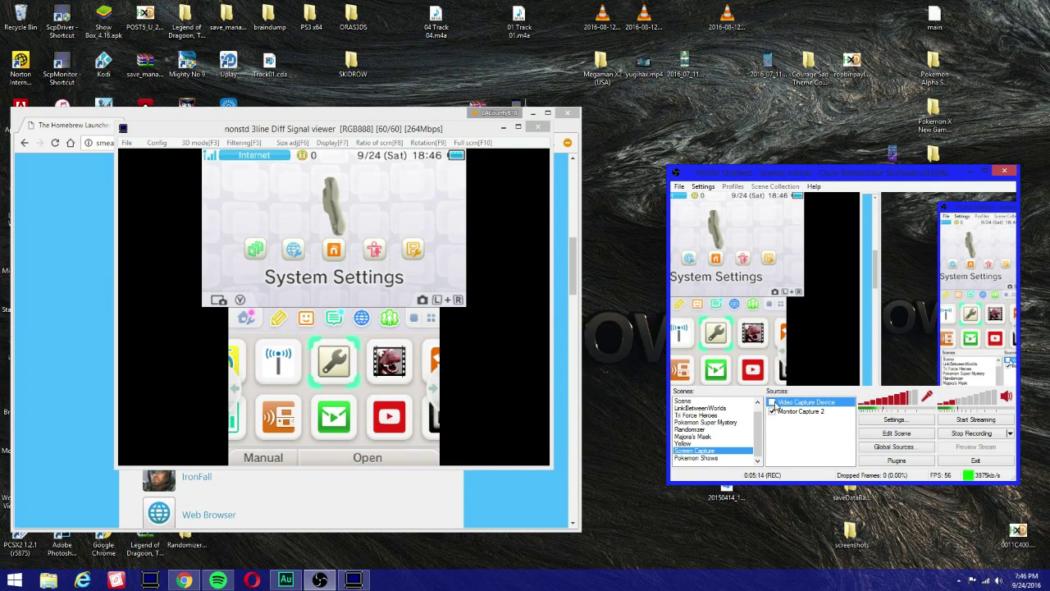
pyautogui.click(965, 171)
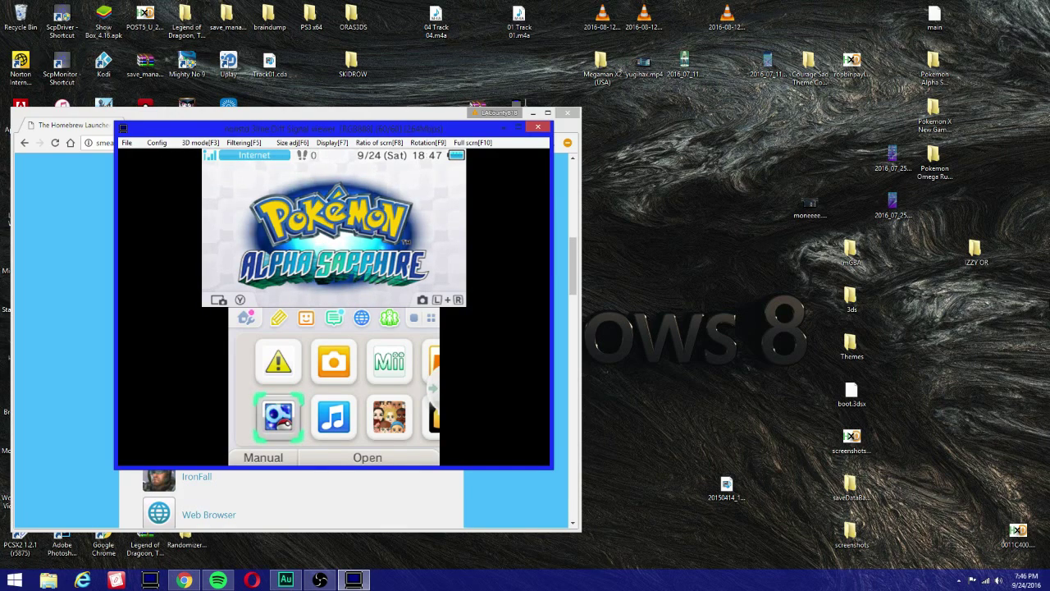
# Launch Pokémon Alpha Sapphire from the 3DS home menu and load the saved game.
pyautogui.press('Up')
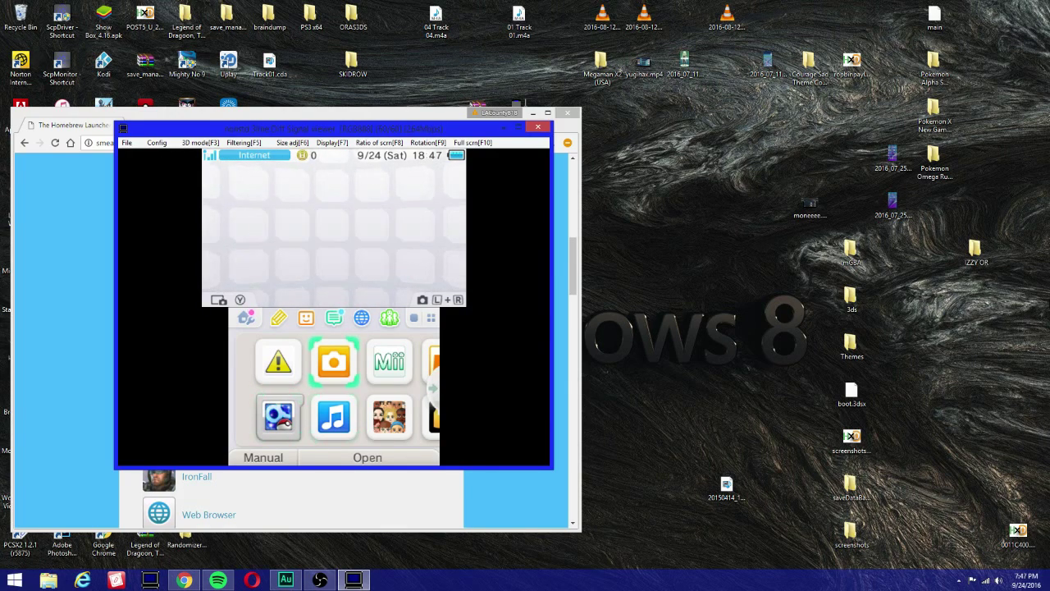
pyautogui.press('Down')
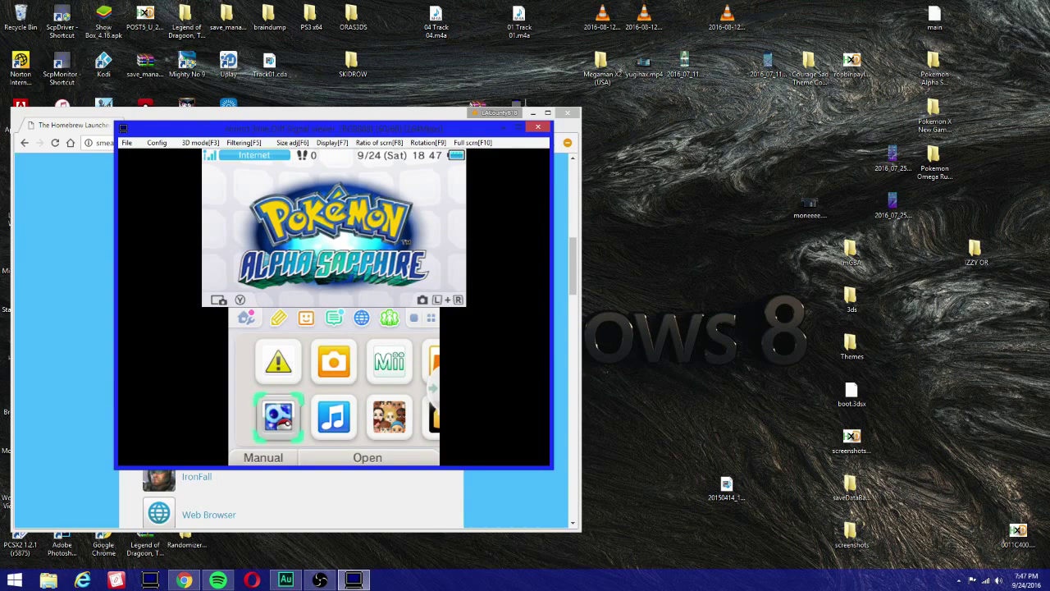
pyautogui.press('Up')
pyautogui.press('Down')
pyautogui.press('a')
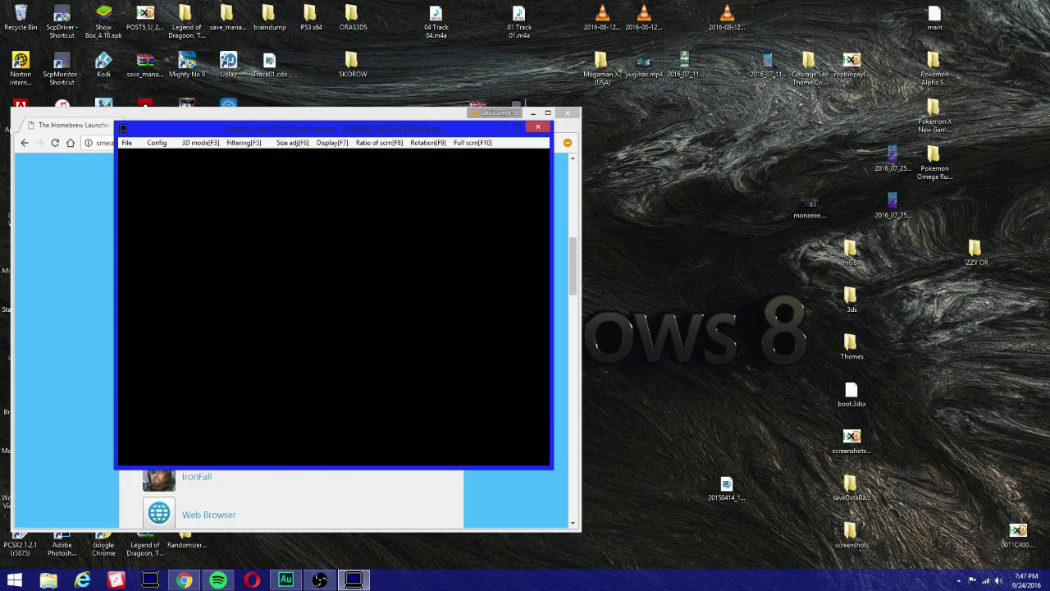
pyautogui.press('a')
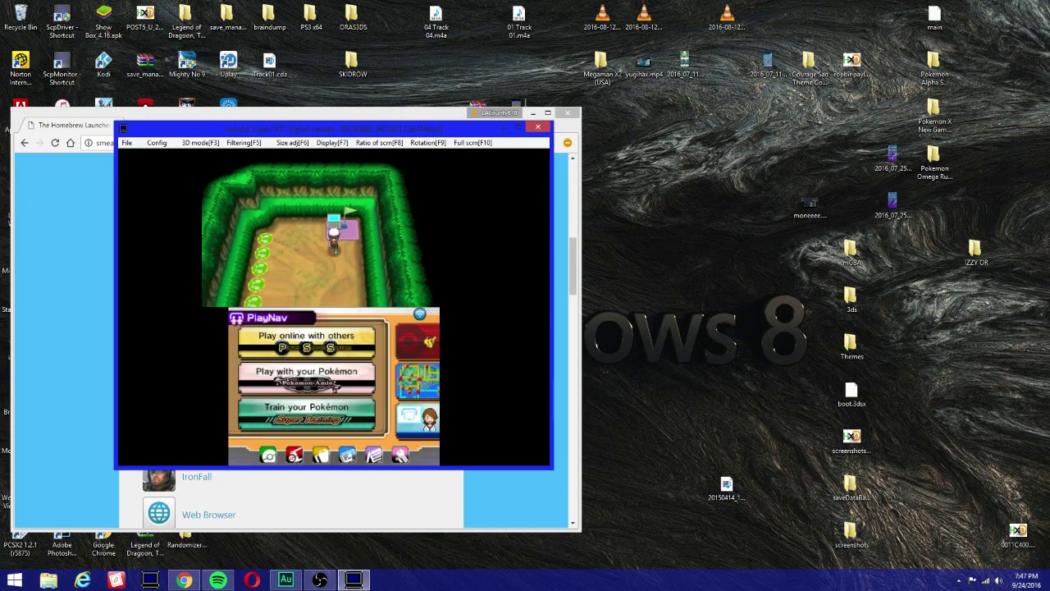
# Walk out of the Secret Base to its tree entrance, go back in and return to the PC.
pyautogui.press('Left')
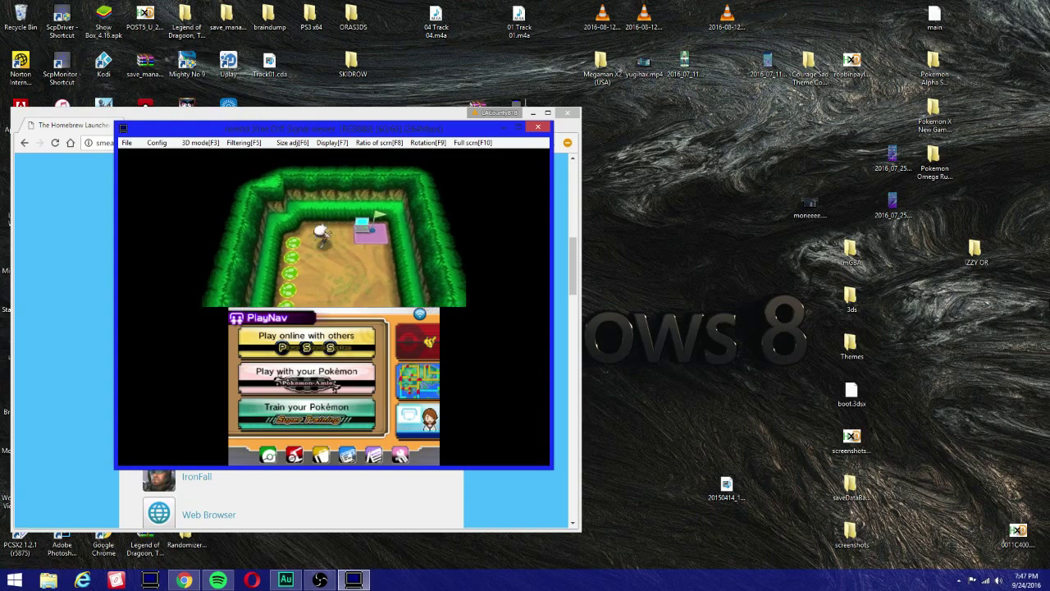
pyautogui.press('Down')
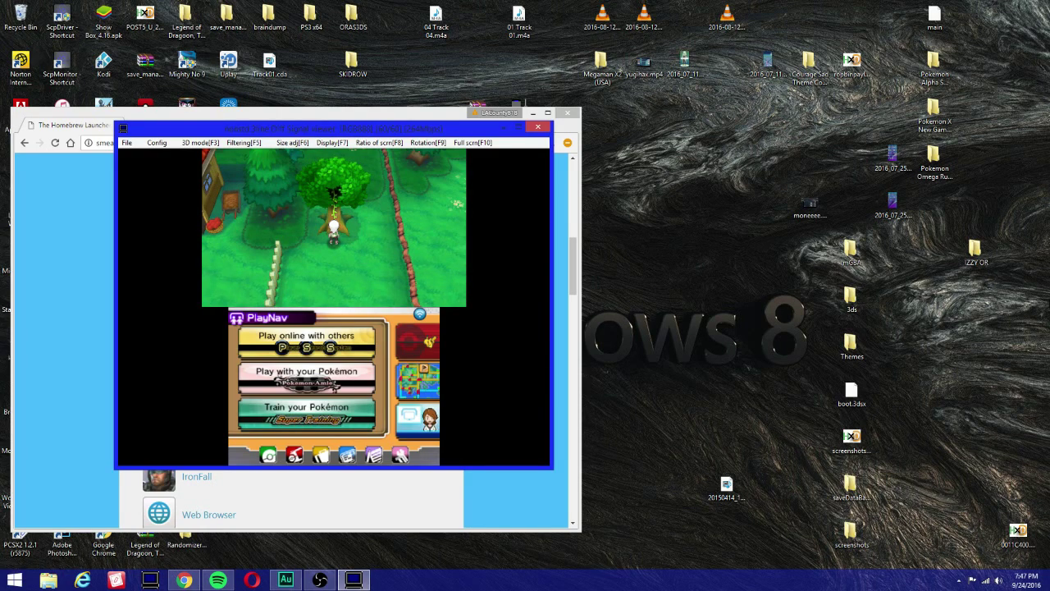
pyautogui.press('Up')
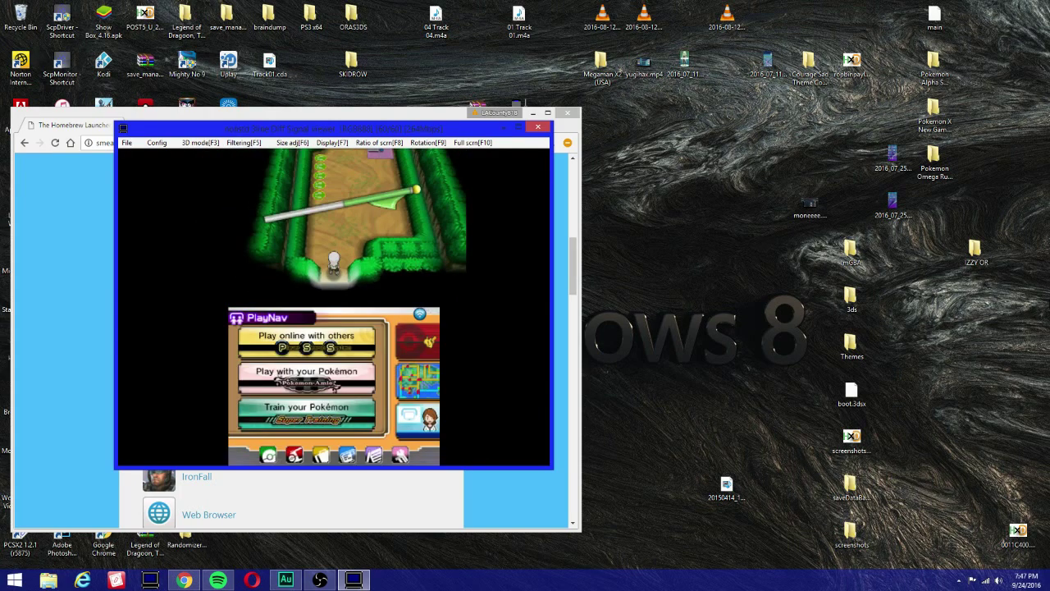
pyautogui.press('a')
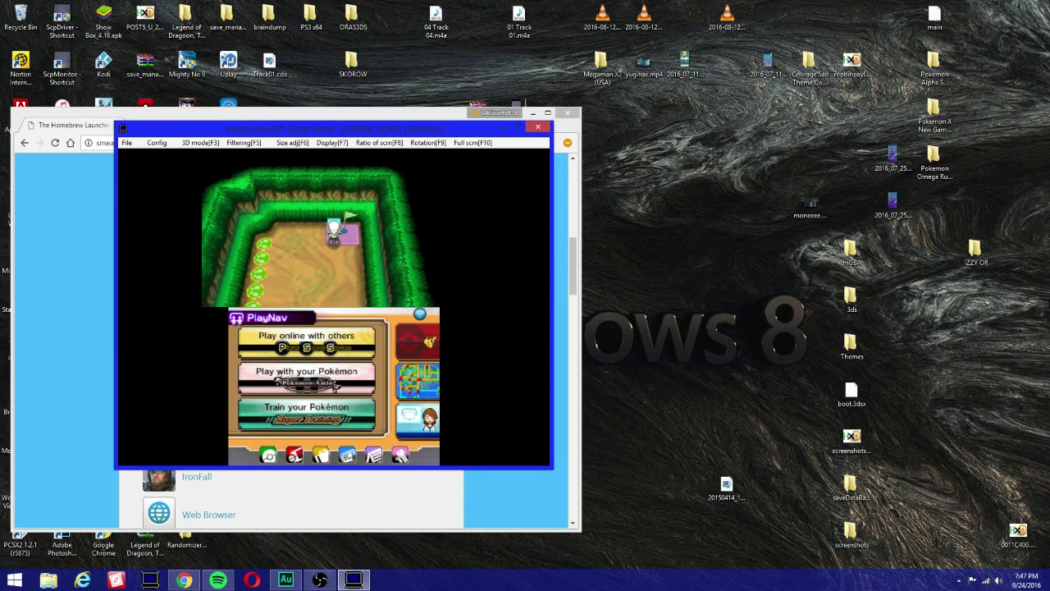
# Check in the Pokémon party that Gardevoir can use Secret Power, and return to the Secret Base without using the move.
pyautogui.press('z')
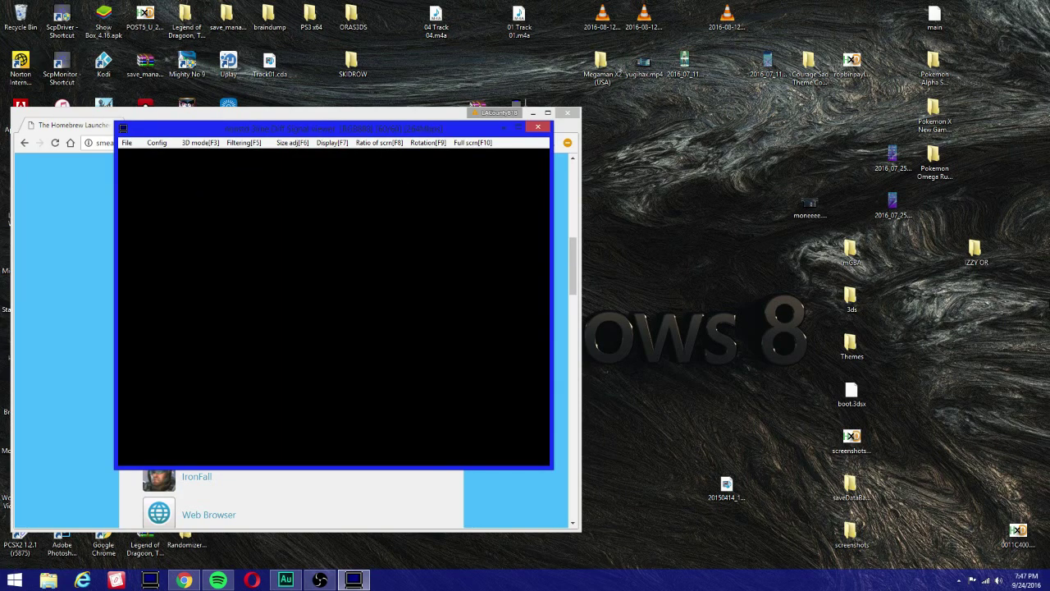
pyautogui.press('a')
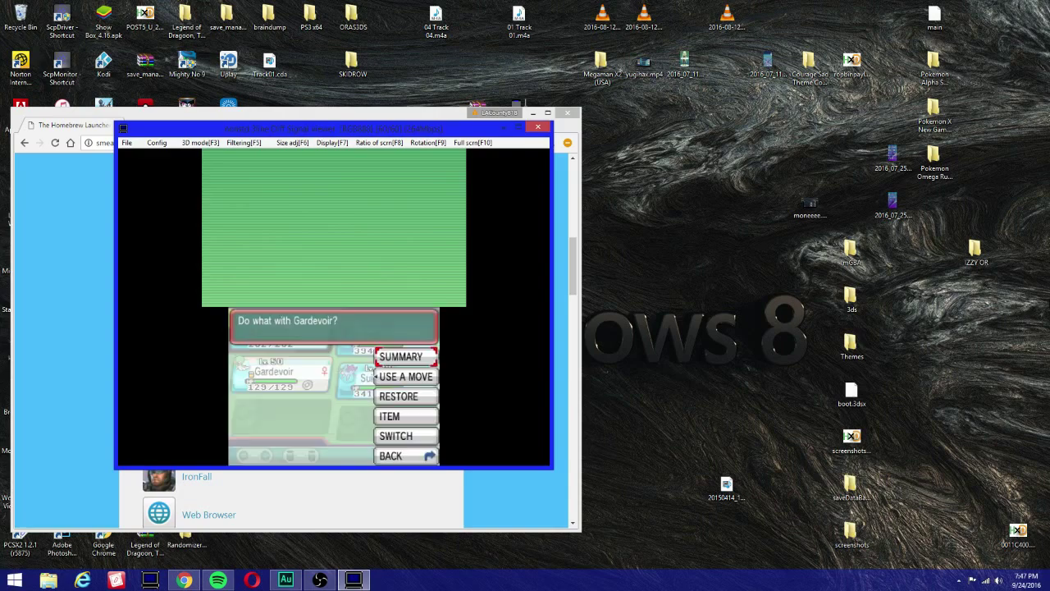
pyautogui.press('Down')
pyautogui.press('a')
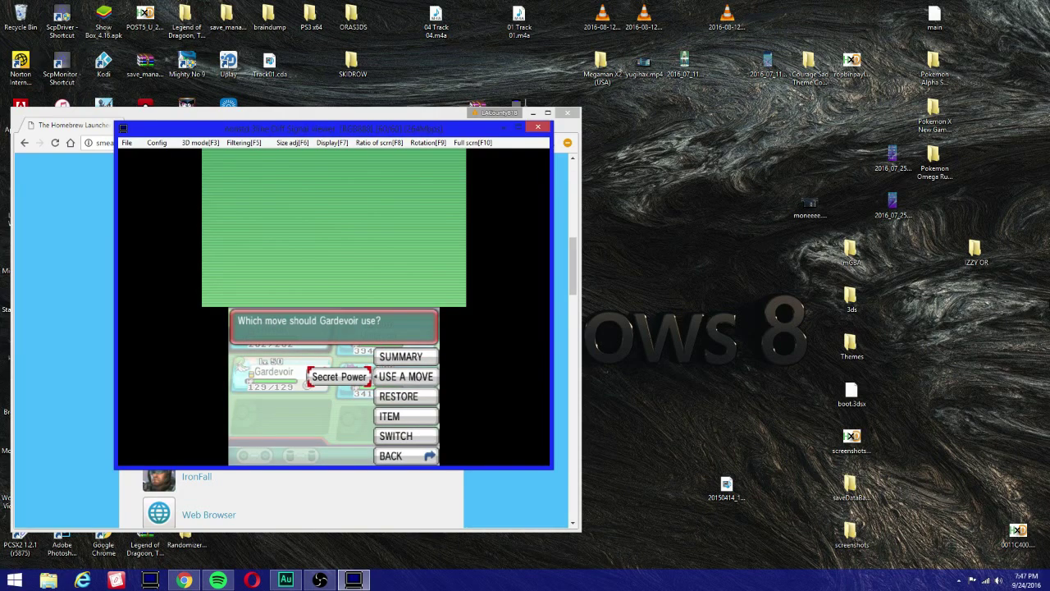
pyautogui.press('s')
pyautogui.press('s')
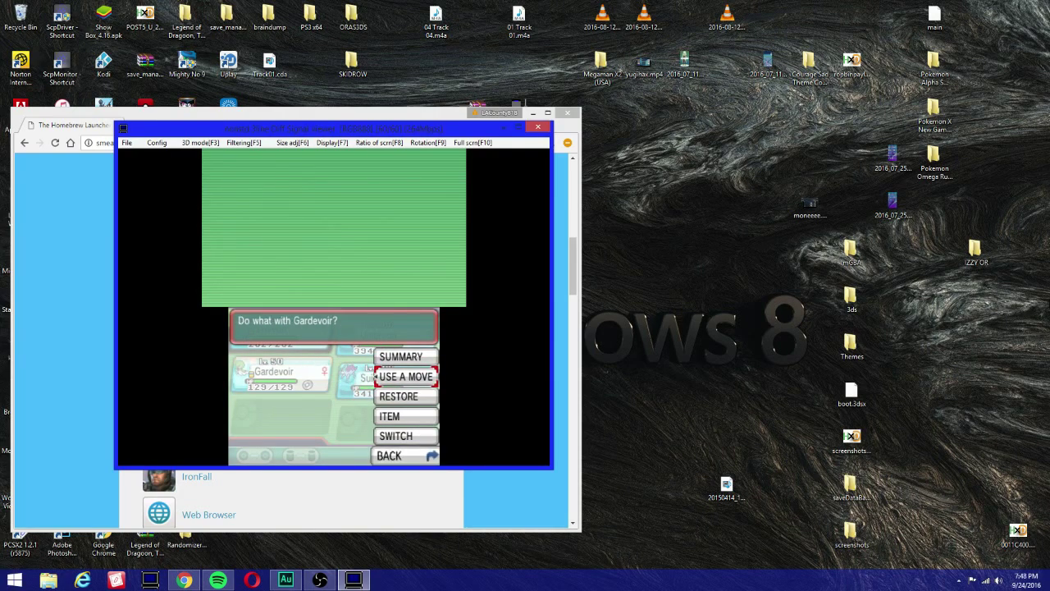
pyautogui.press('s')
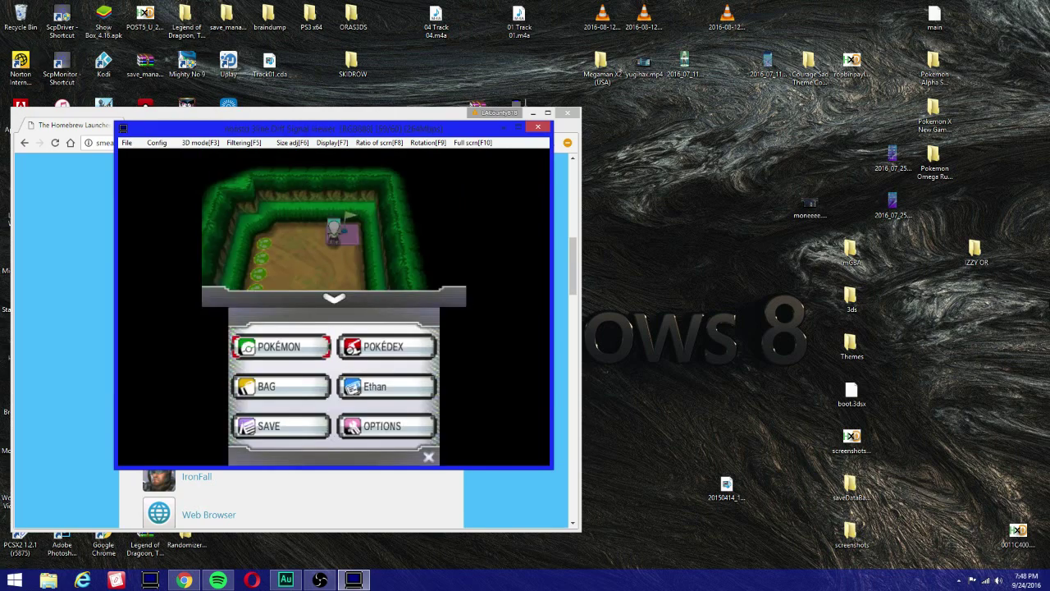
pyautogui.press('s')
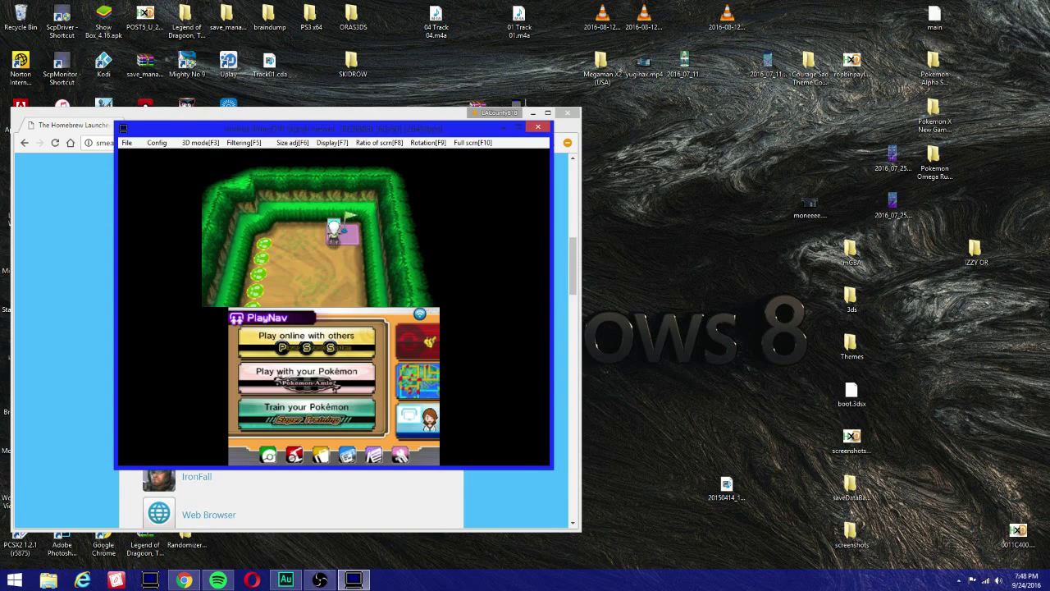
# Use the Secret Base PC to edit the secret team settings and choose Change team name to trigger the basehaxx menu.
pyautogui.press('a')
pyautogui.press('a')
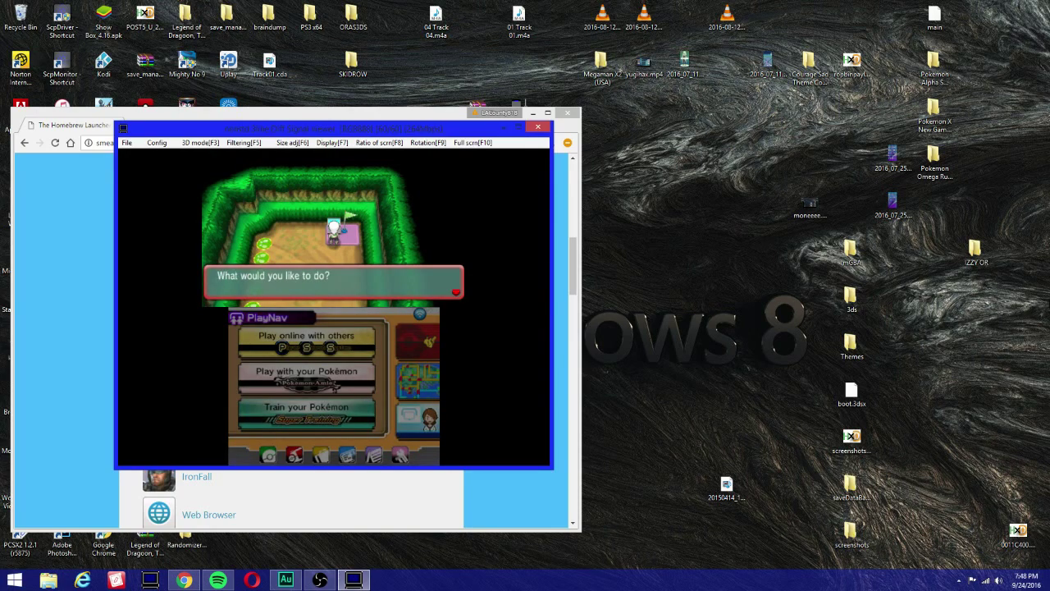
pyautogui.press('a')
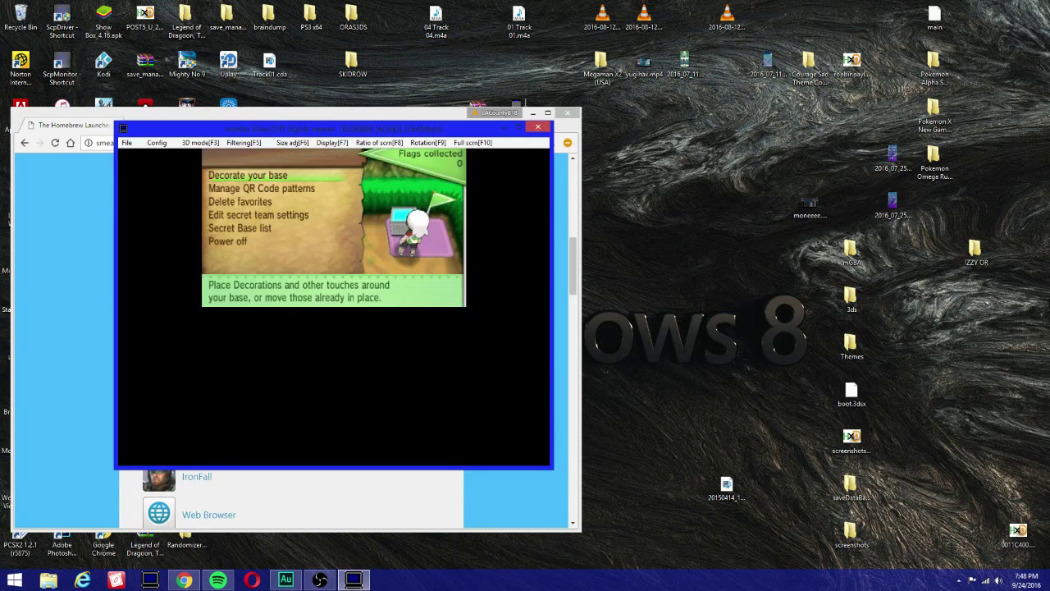
pyautogui.press('Down')
pyautogui.press('Down')
pyautogui.press('Down')
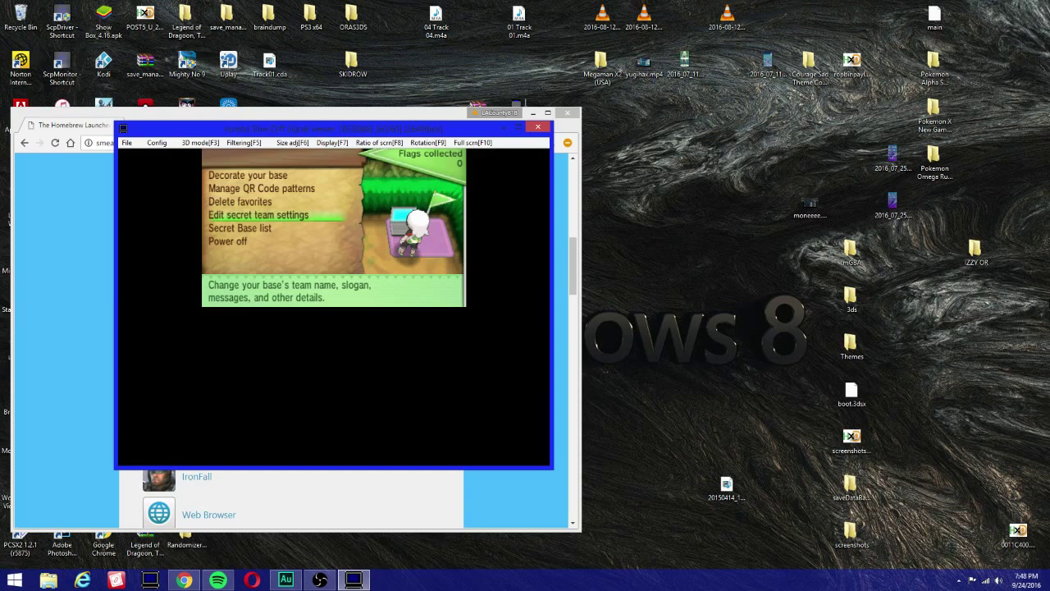
pyautogui.press('a')
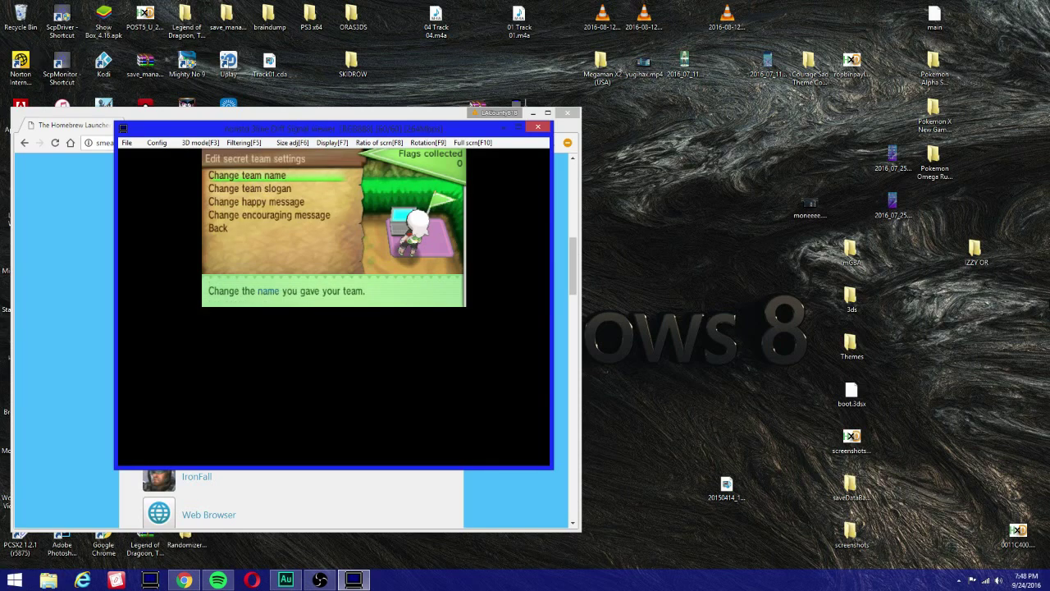
pyautogui.press('a')
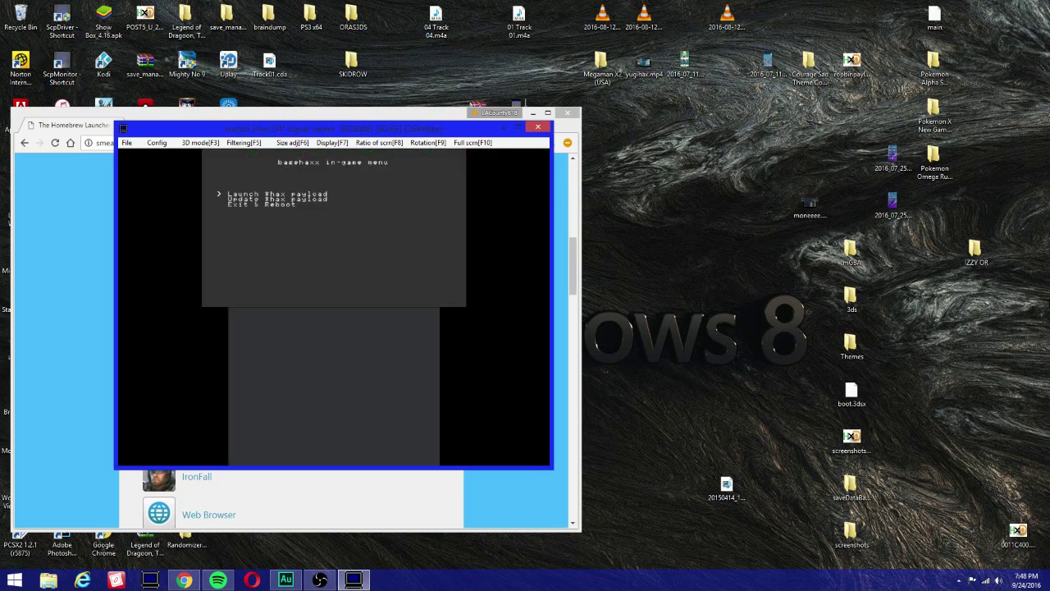